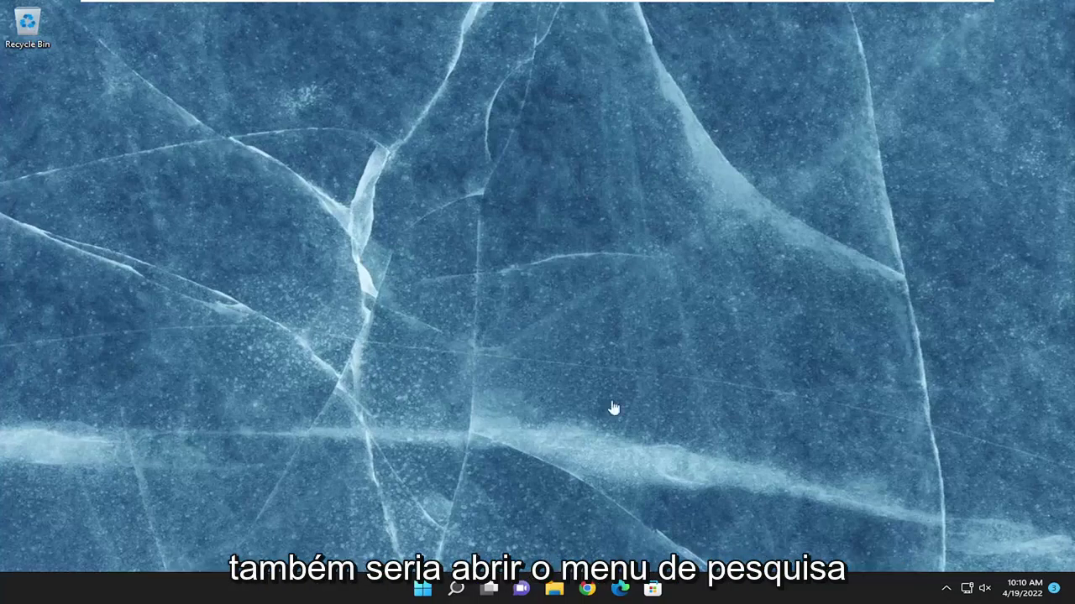
# Step: Search for cmd and run Command Prompt as administrator, approving the UAC prompt
pyautogui.click(458, 592)
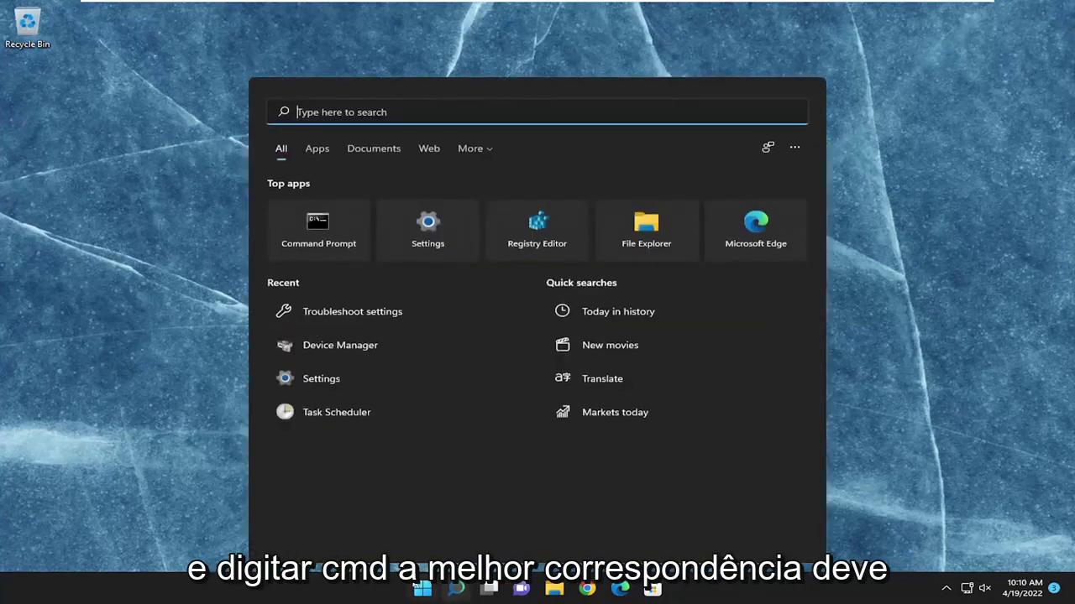
pyautogui.write('cmd')
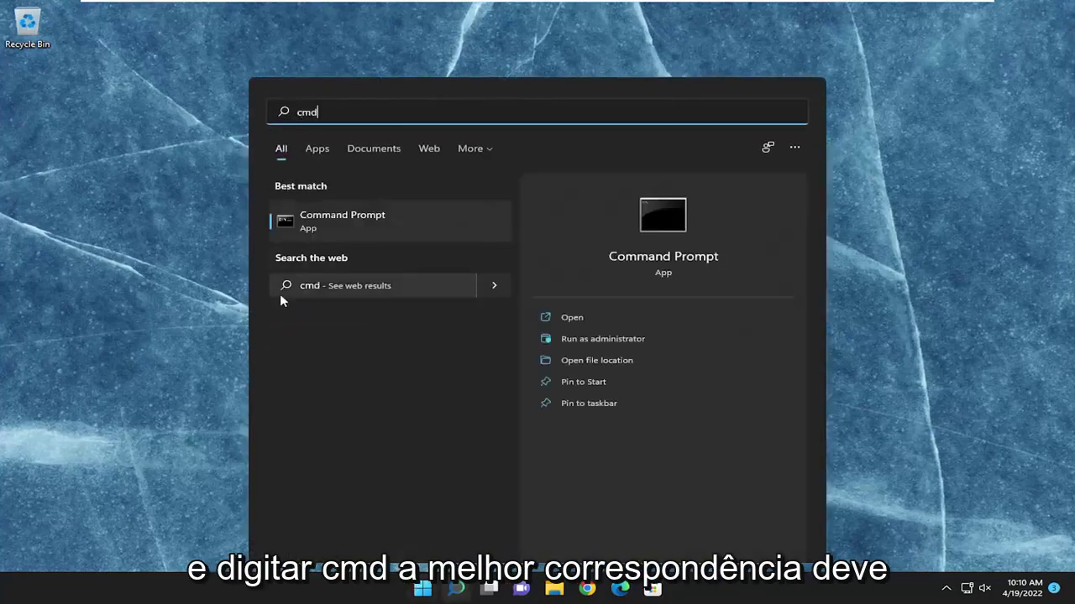
pyautogui.rightClick(333, 223)
pyautogui.click(385, 234)
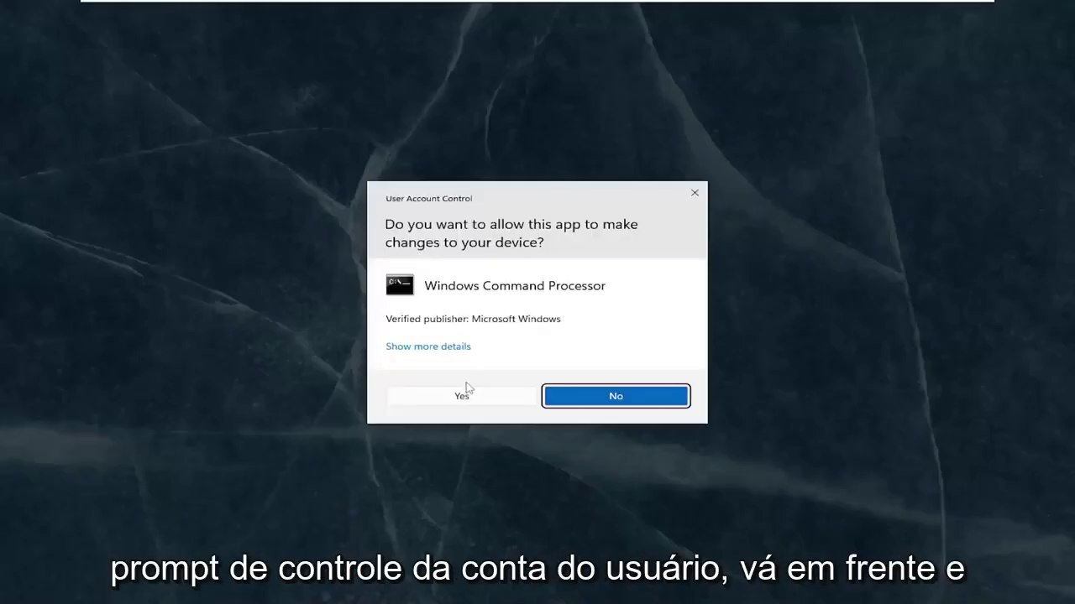
pyautogui.click(462, 398)
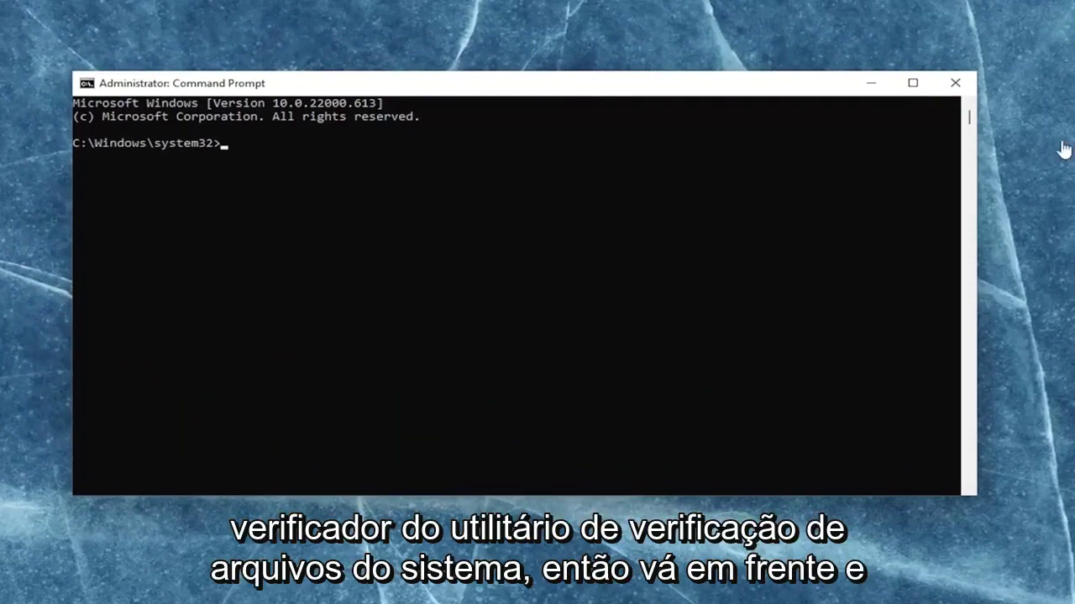
# Step: Paste and run sfc /scannow in the elevated Command Prompt
pyautogui.rightClick(626, 88)
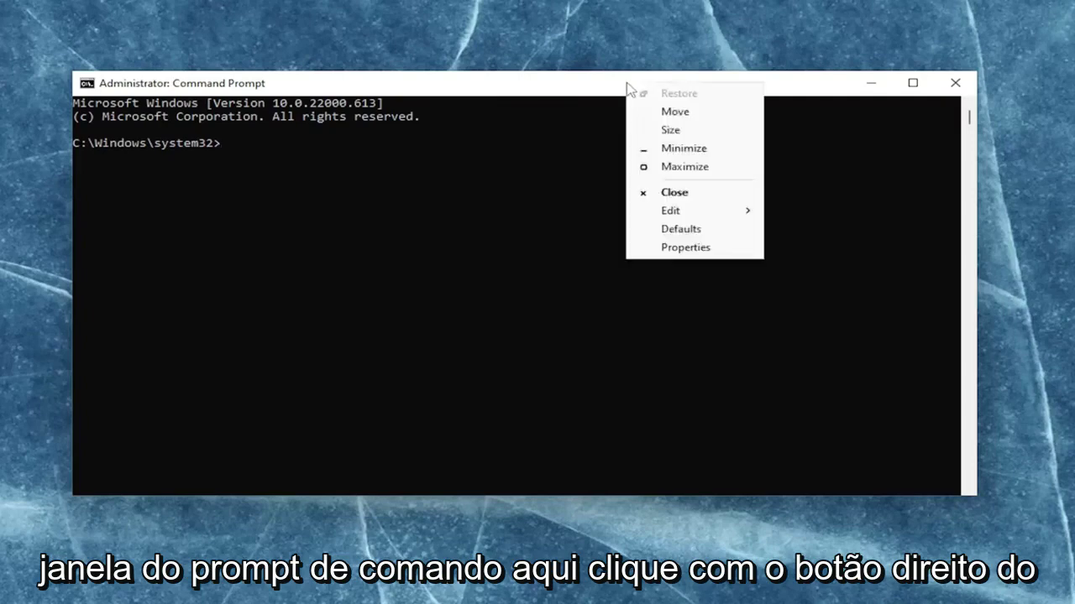
pyautogui.click(701, 210)
pyautogui.click(788, 247)
pyautogui.press('Return')
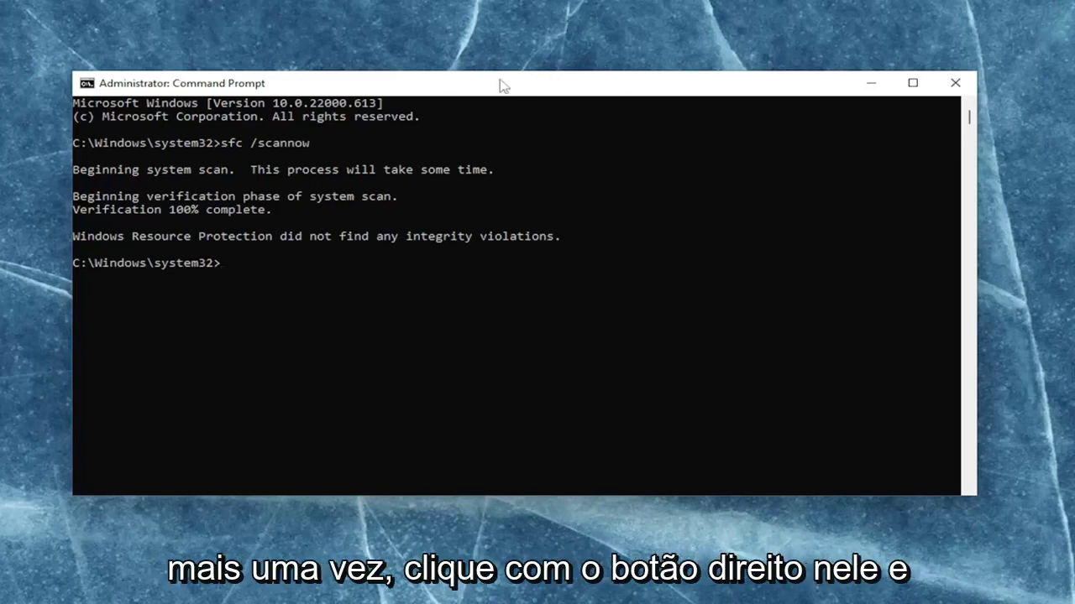
# Step: Paste and run dism /online /cleanup-image /restorehealth at the system32 prompt
pyautogui.rightClick(502, 84)
pyautogui.moveTo(571, 207)
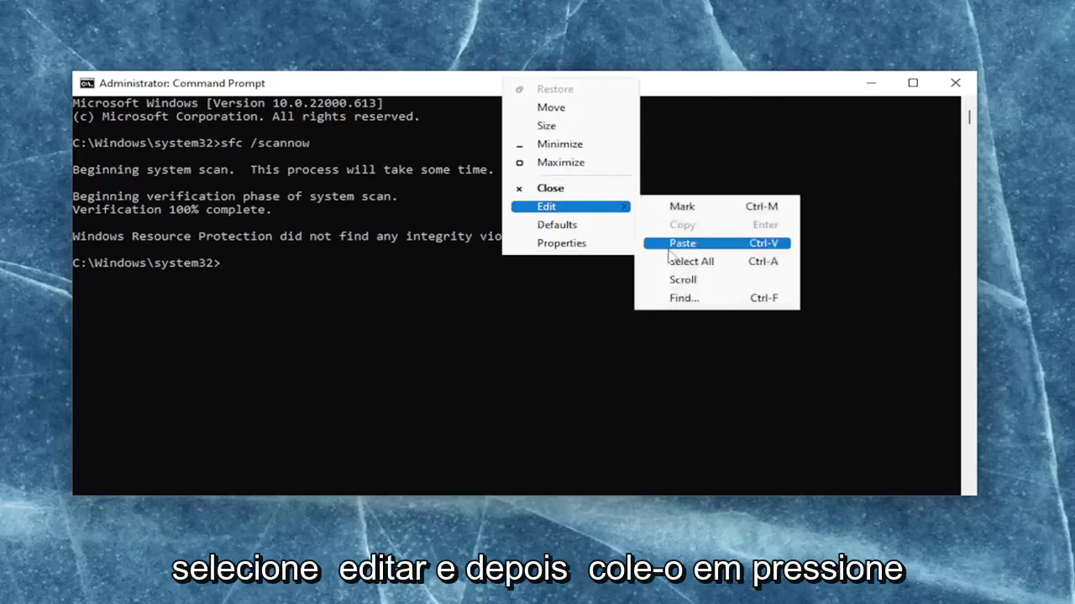
pyautogui.click(669, 248)
pyautogui.press('Return')
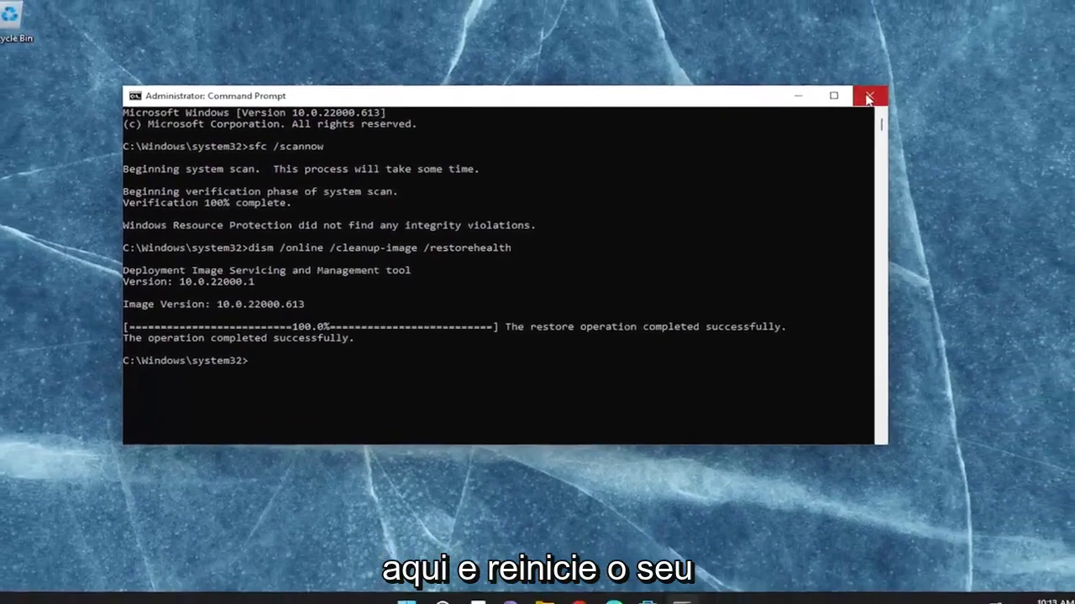
# Step: Close the Command Prompt window and restart the computer from the Start menu
pyautogui.click(826, 90)
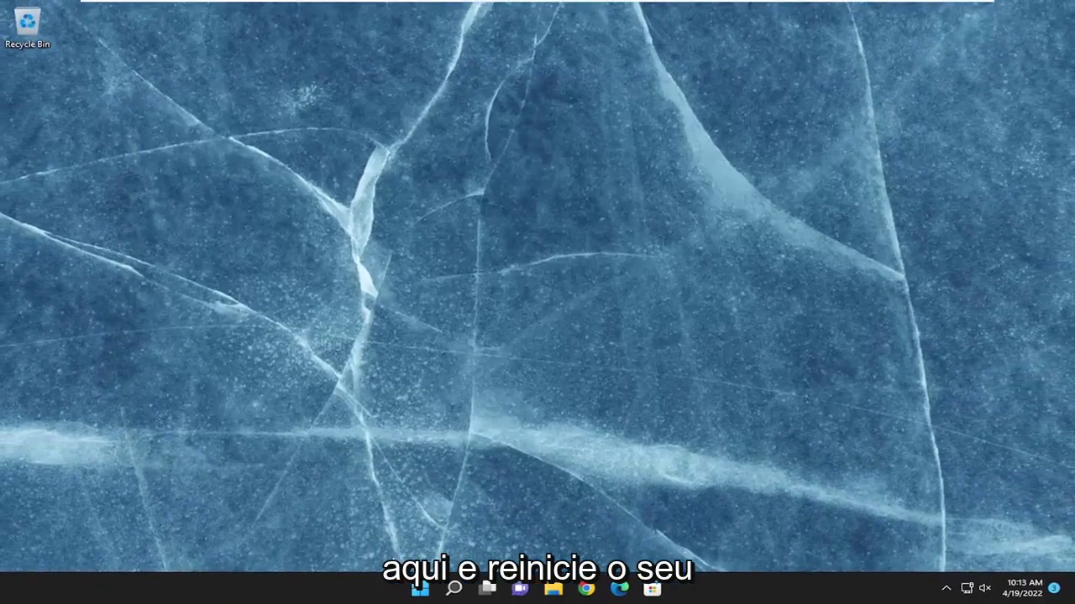
pyautogui.rightClick(422, 589)
pyautogui.click(524, 554)
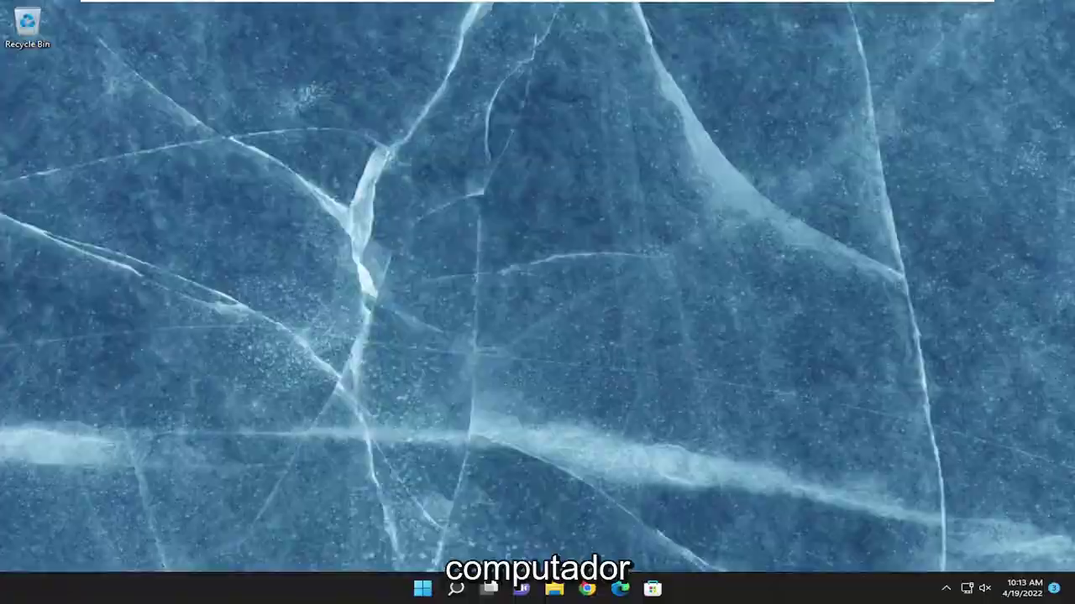